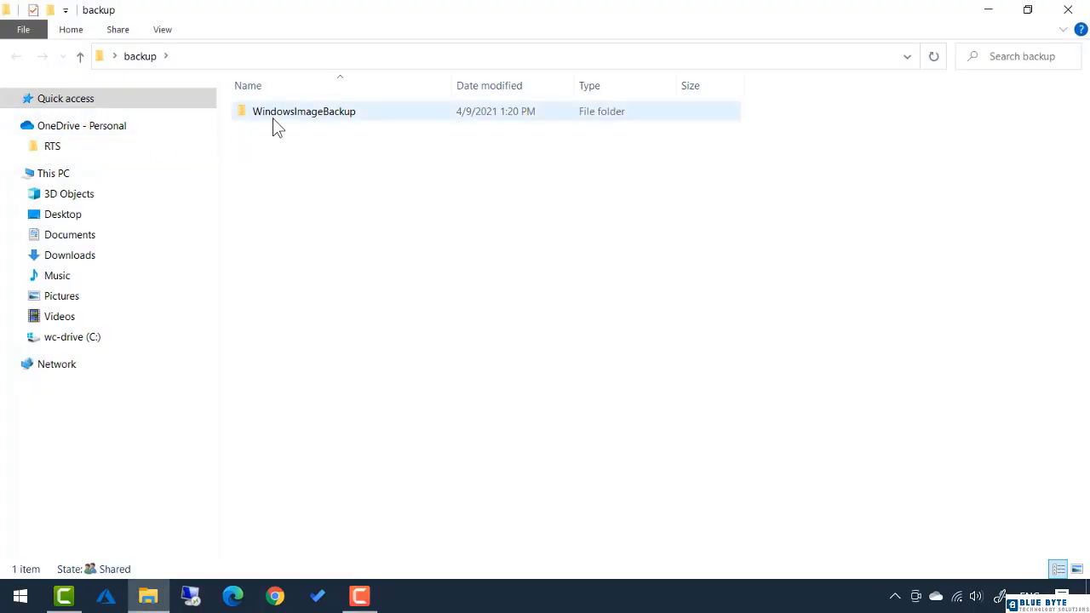
mouse_move(274, 119)
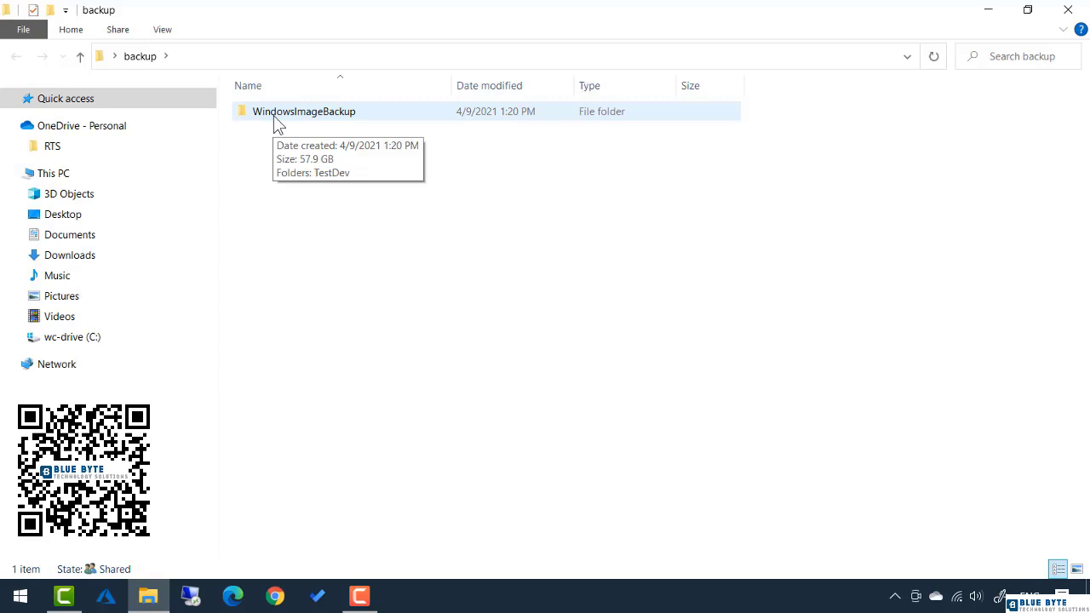
double_click(275, 119)
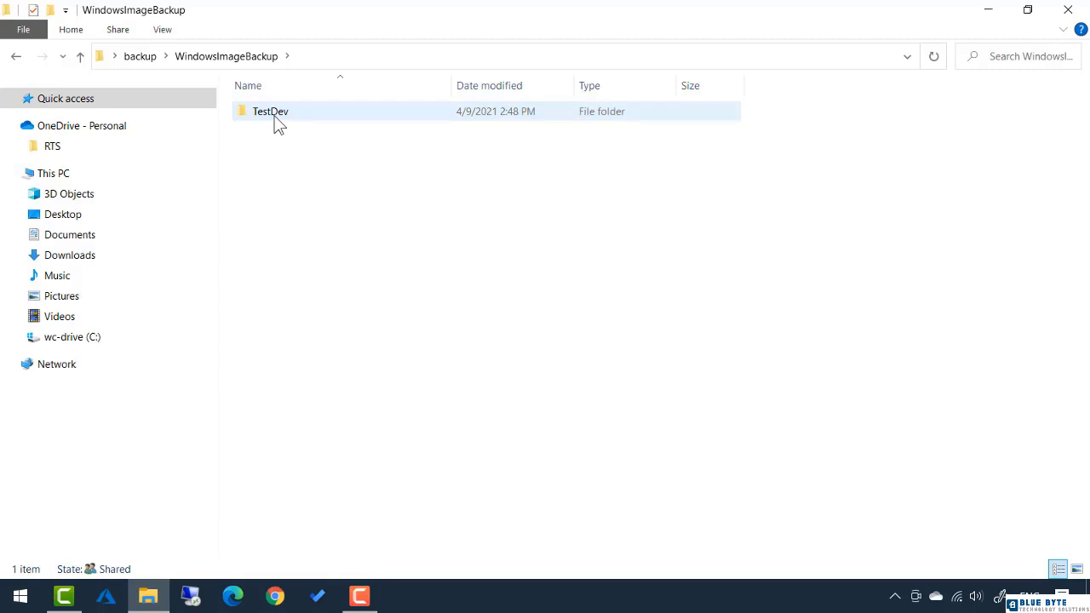
double_click(274, 119)
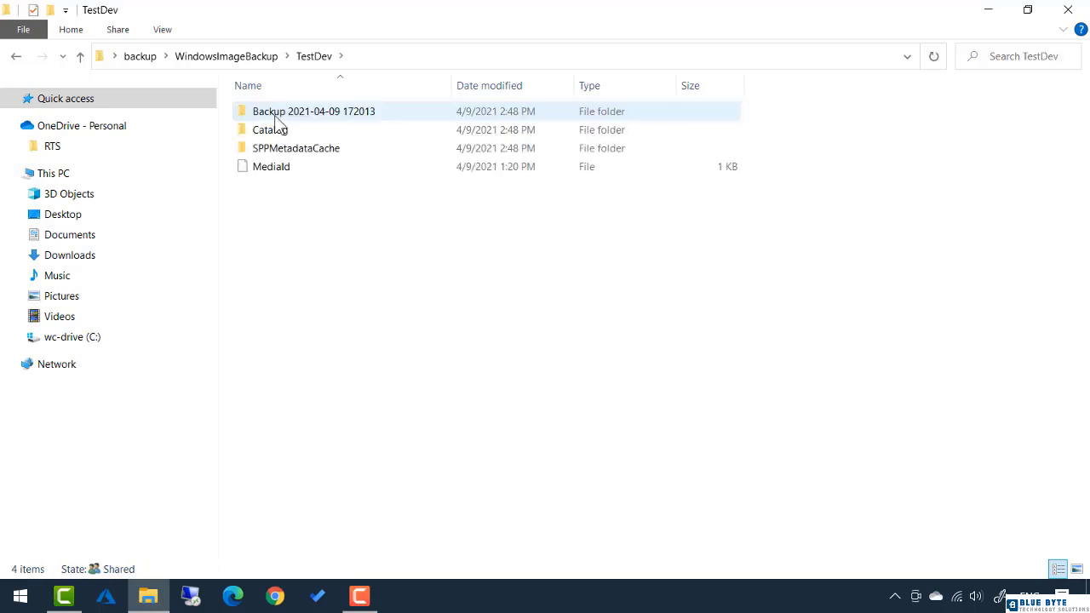
click(331, 119)
double_click(330, 119)
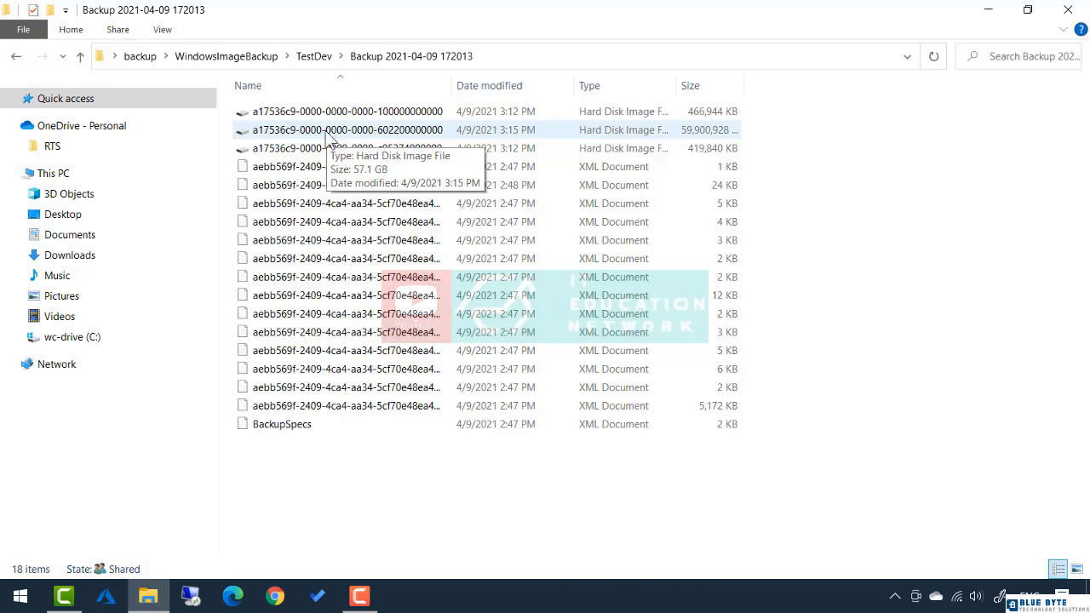
right_click(327, 136)
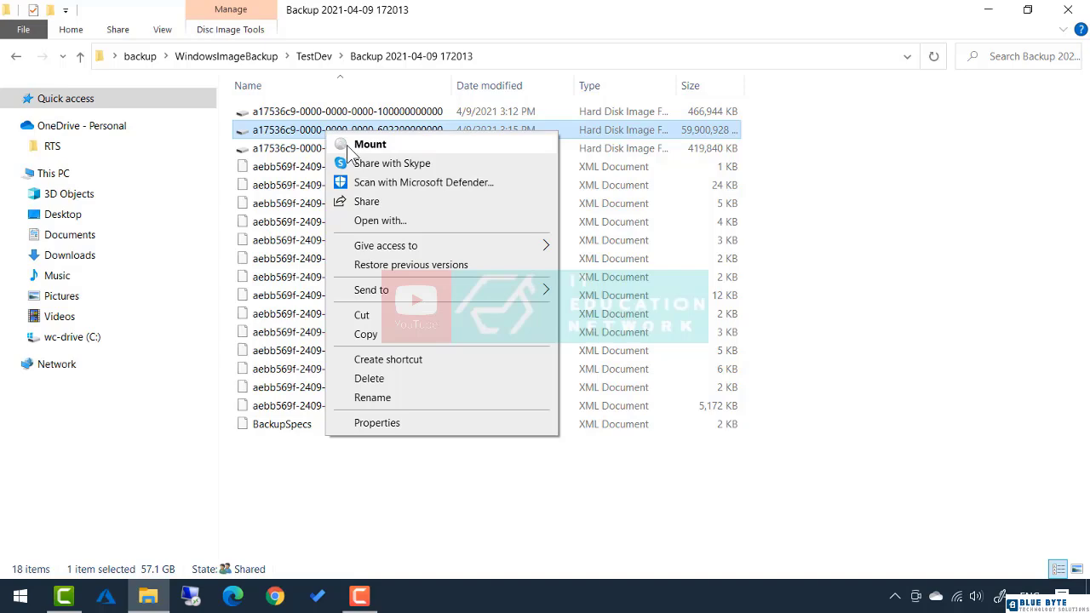
click(347, 145)
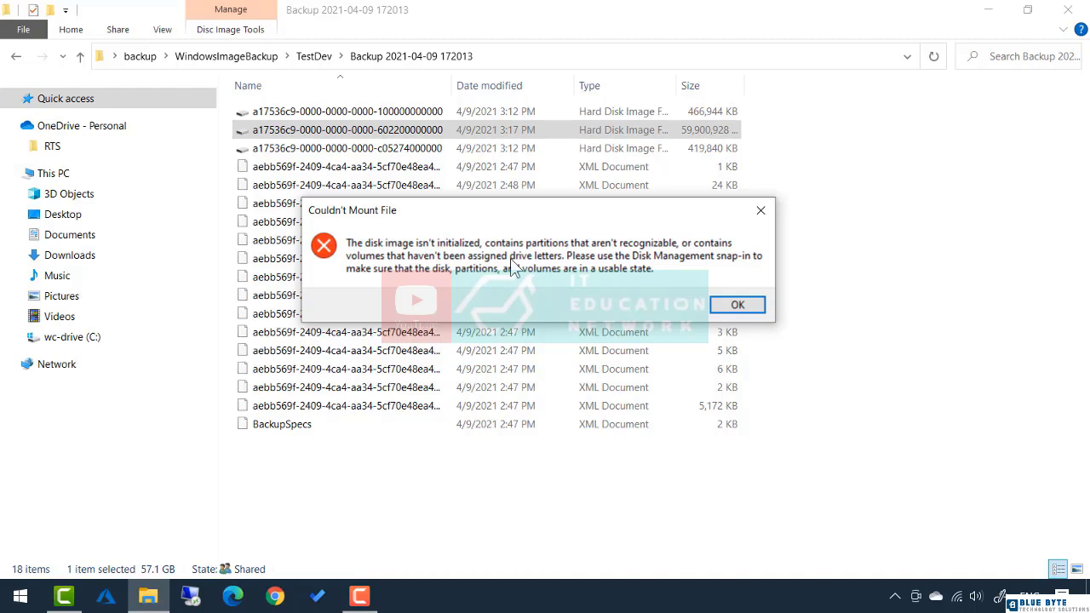
click(738, 306)
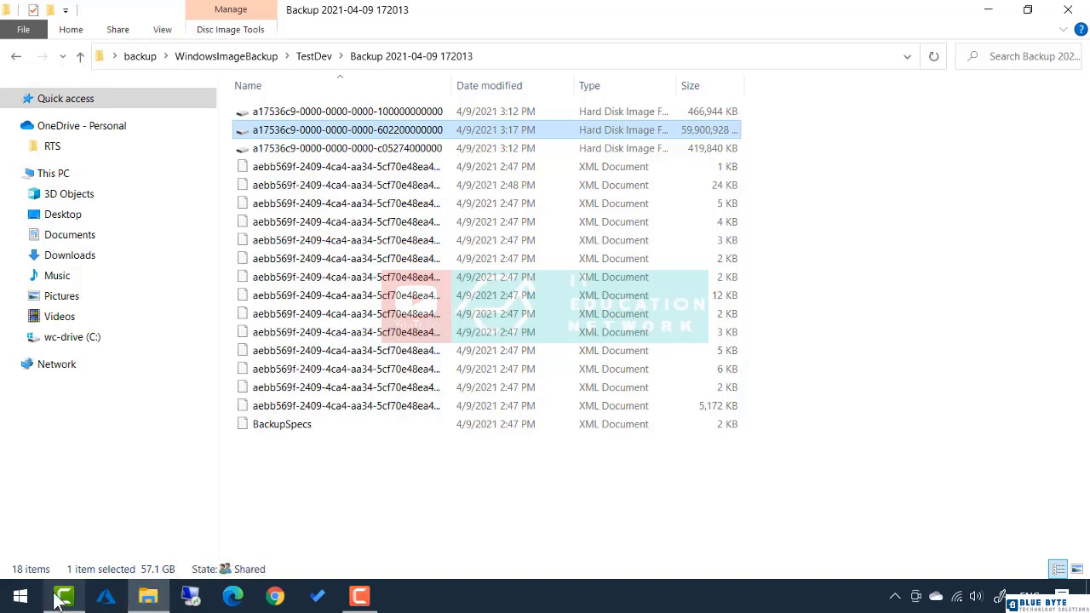
Launch Disk Management from the Start menu's admin tools and maximize its window.
right_click(20, 601)
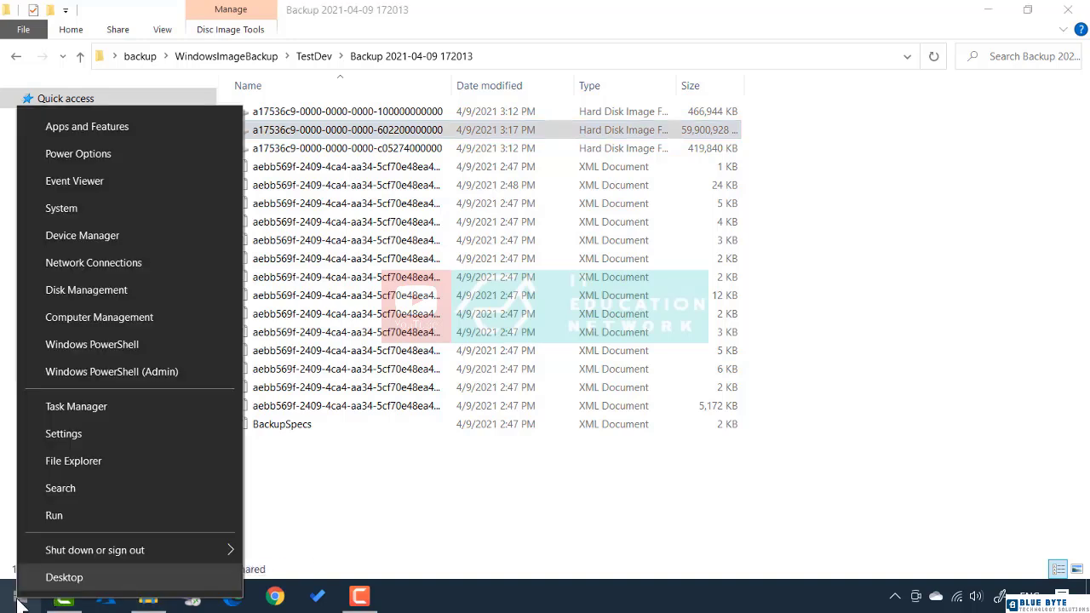
click(89, 290)
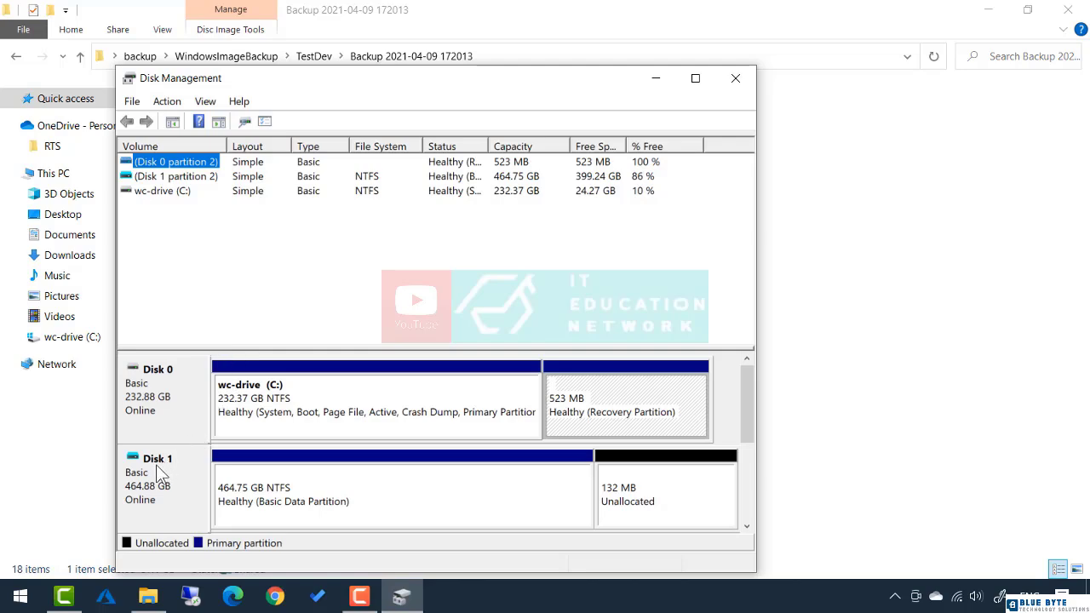
drag(372, 80, 379, 206)
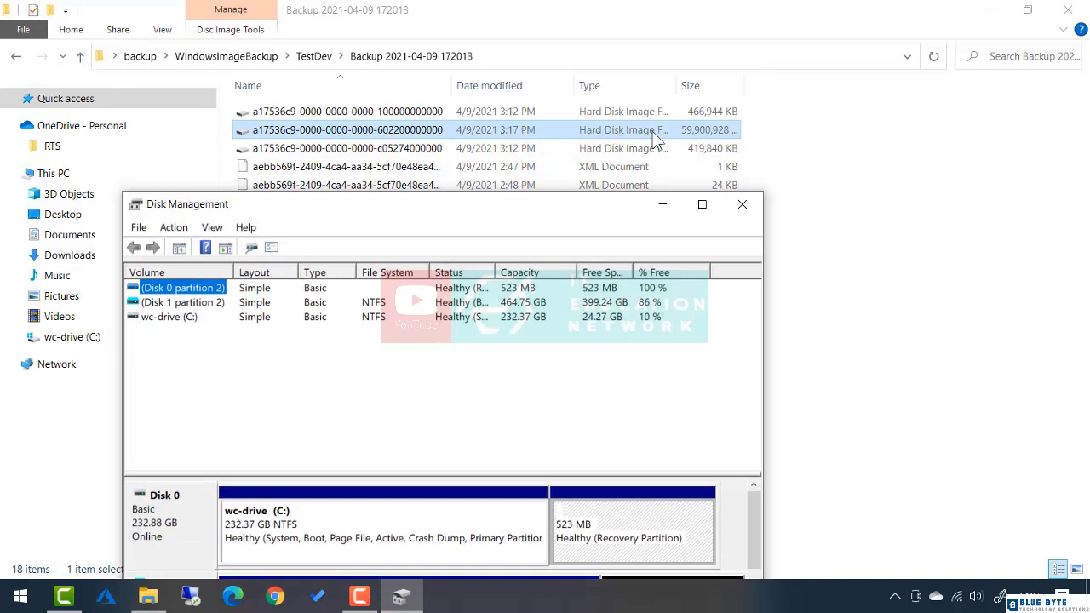
drag(518, 202, 670, 140)
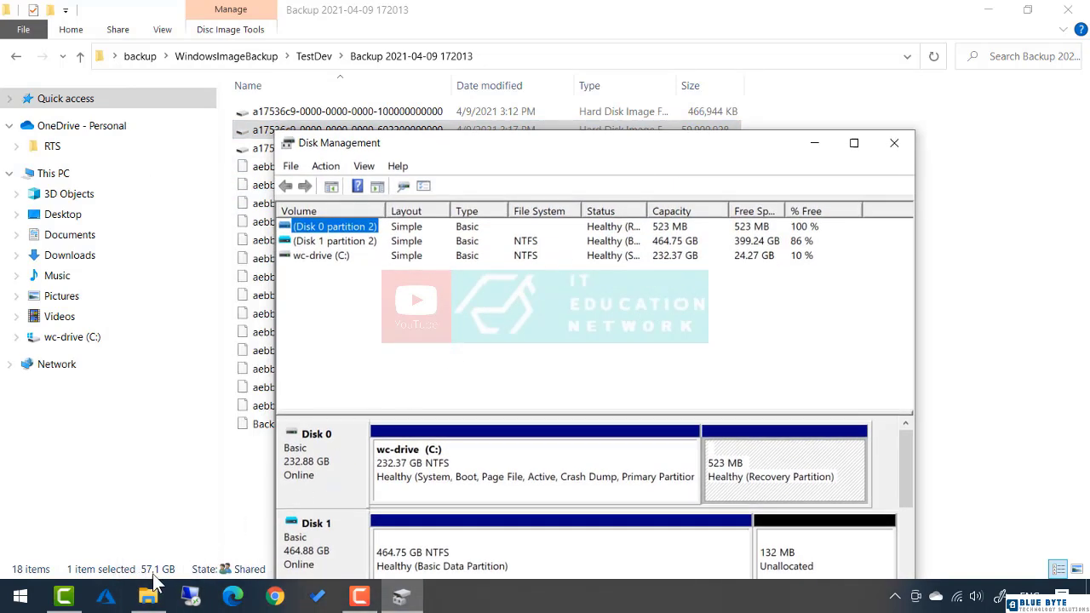
double_click(480, 151)
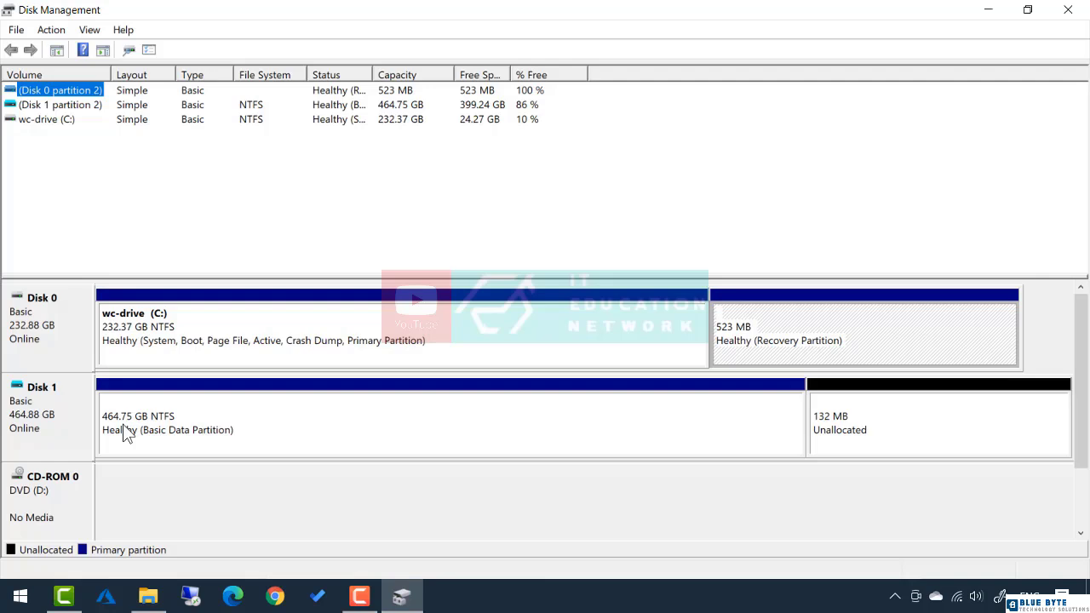
Assign drive letter E to Disk 1's 464.75 GB partition.
right_click(173, 415)
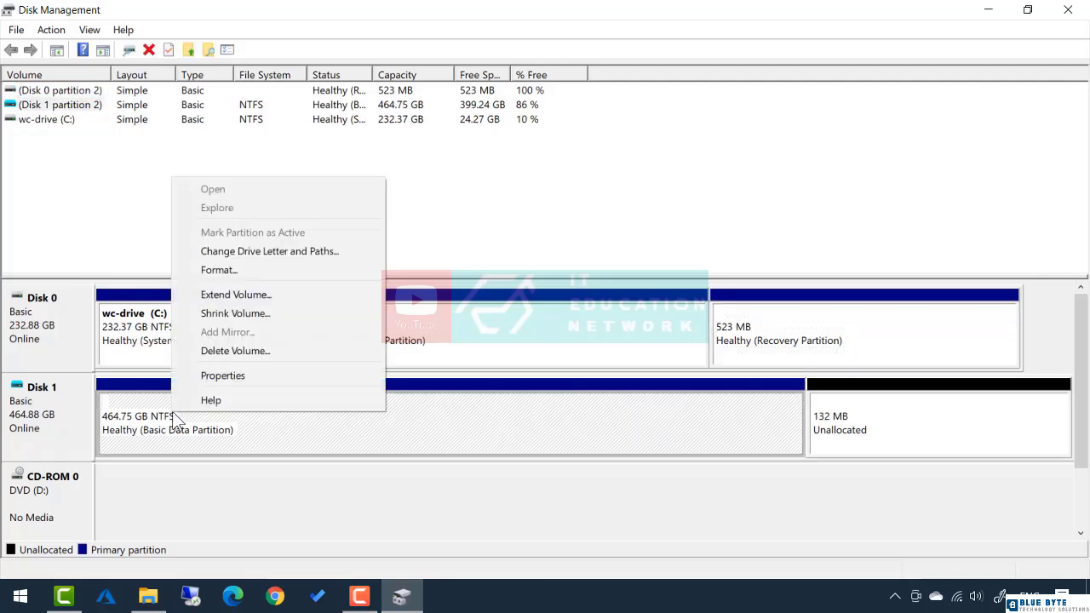
click(238, 250)
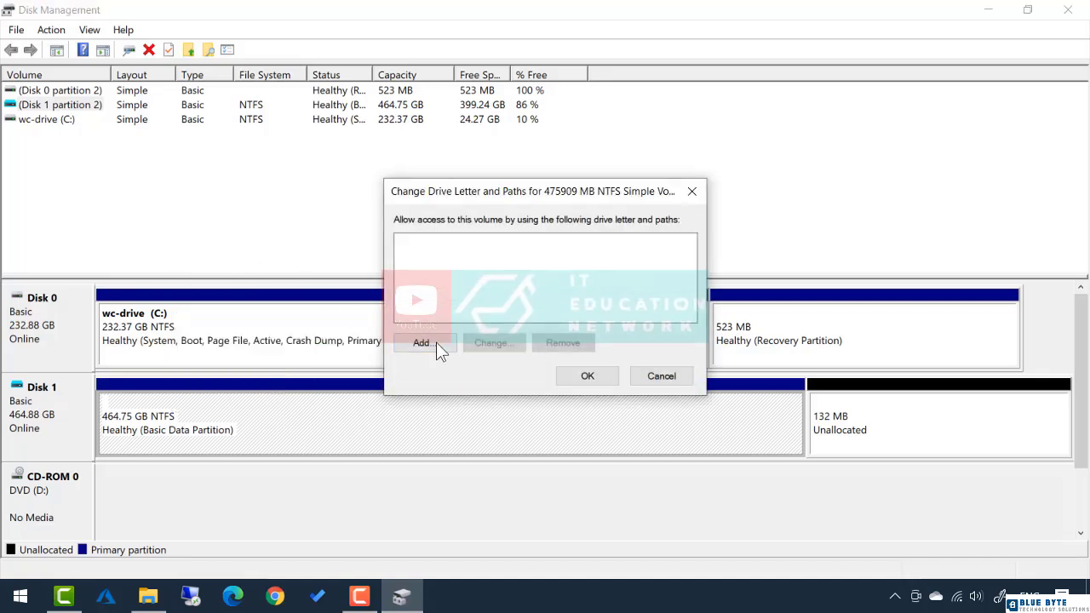
click(423, 343)
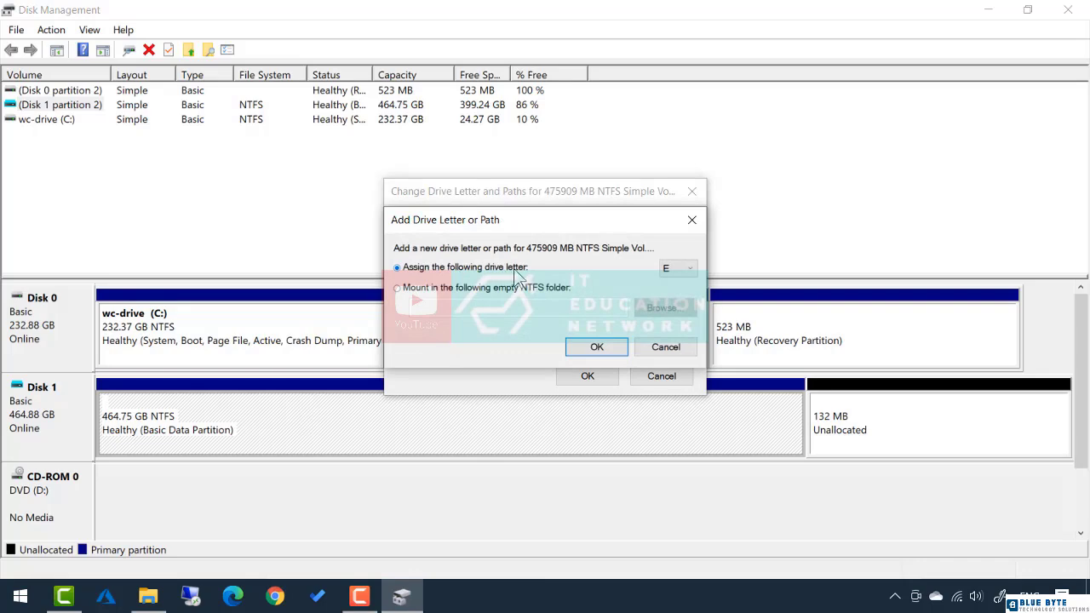
click(597, 348)
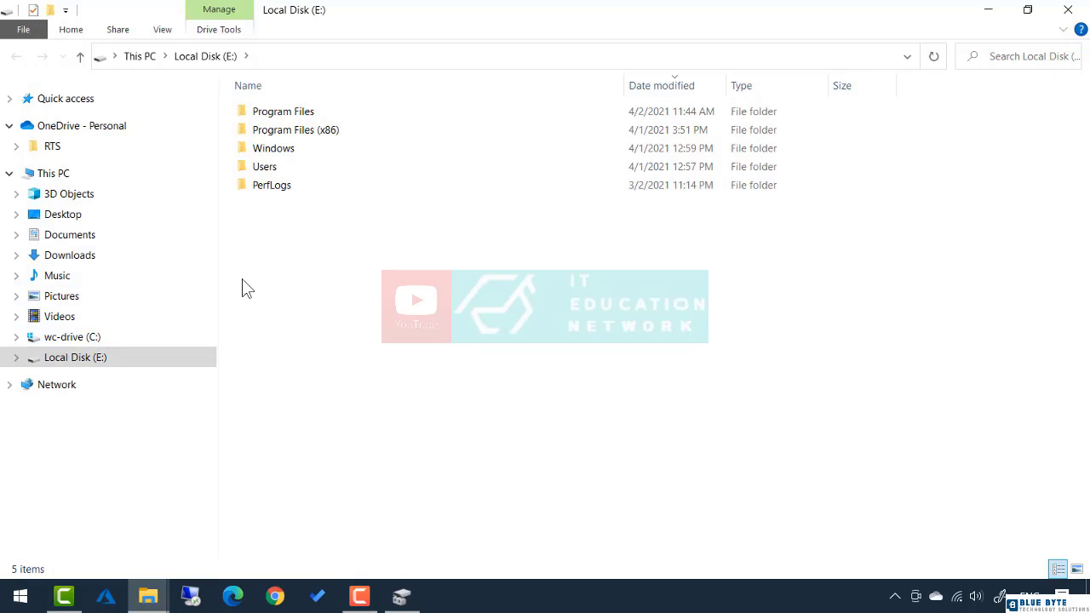
Open E:\Users\Administrator, granting access, then its Desktop\Windows Server 2019 ISO folder.
double_click(265, 170)
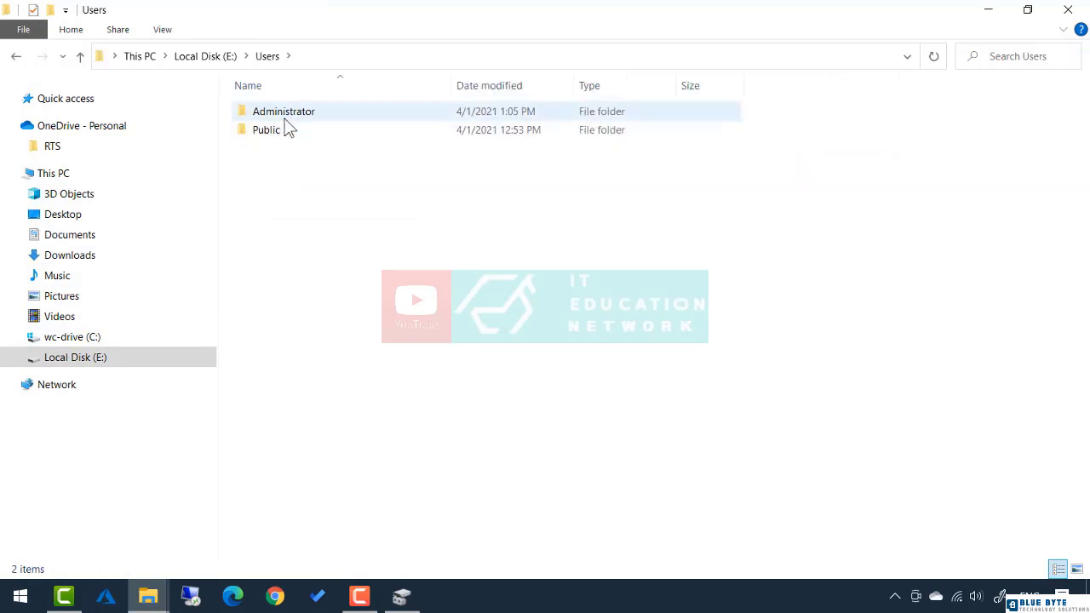
double_click(287, 119)
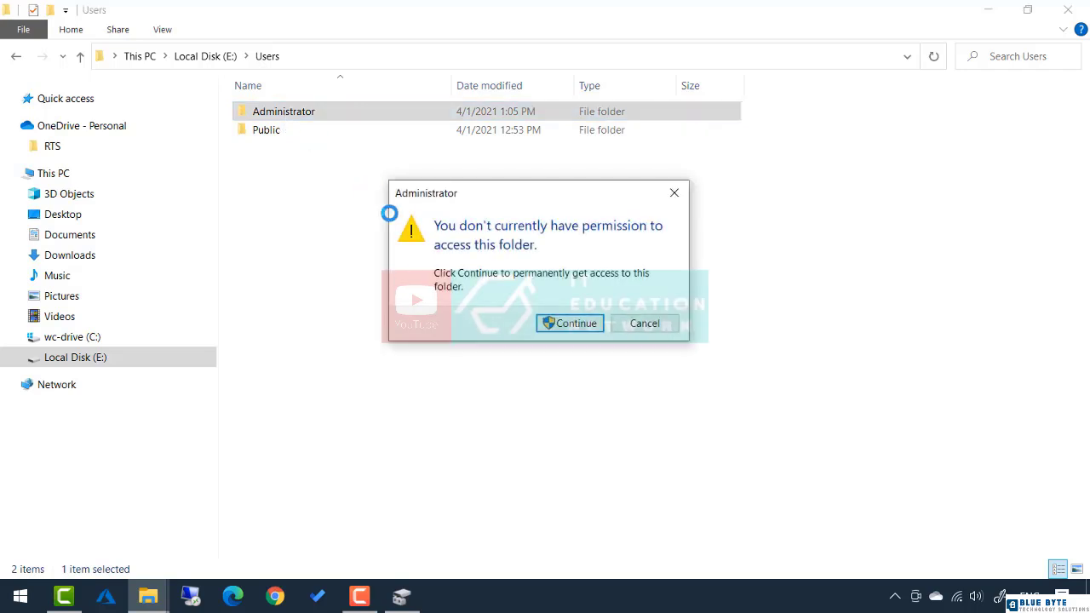
click(566, 323)
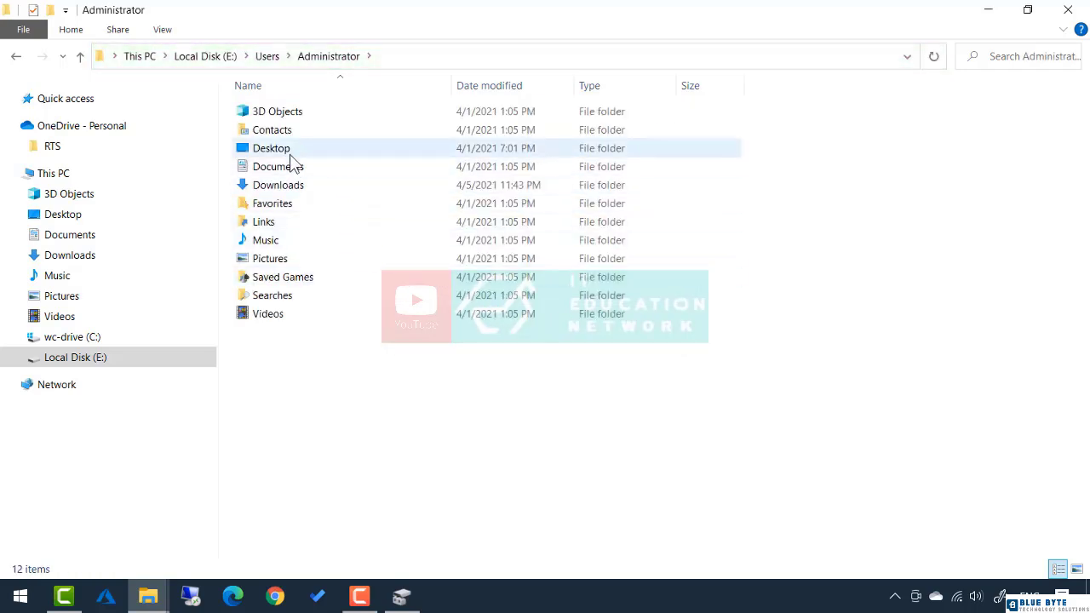
double_click(288, 150)
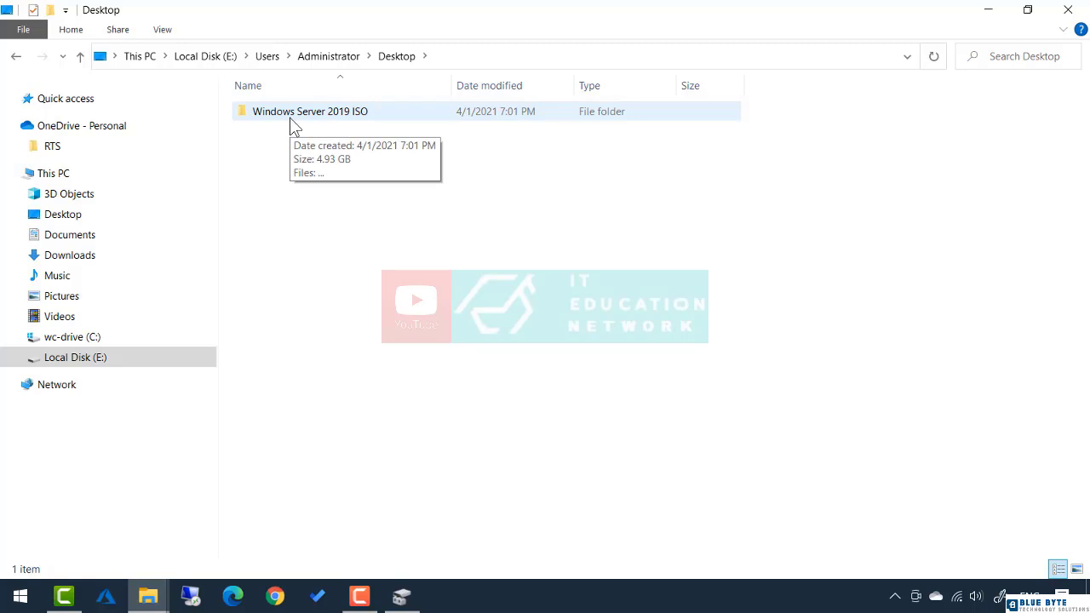
double_click(290, 119)
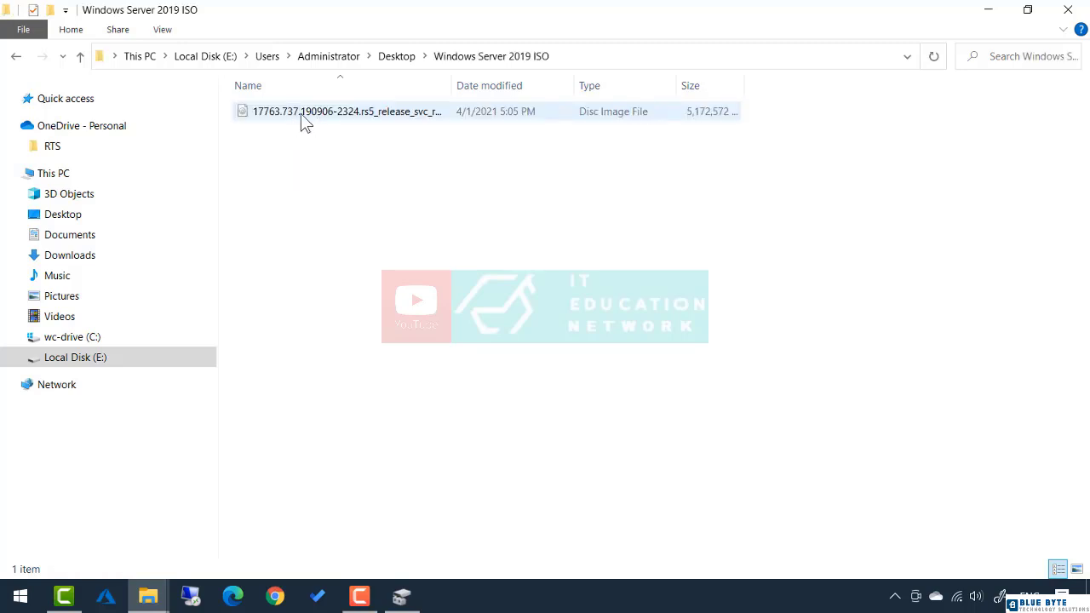
Navigate back up to the root of Local Disk (E:), dismissing the Users folder's context menu.
click(81, 57)
click(81, 57)
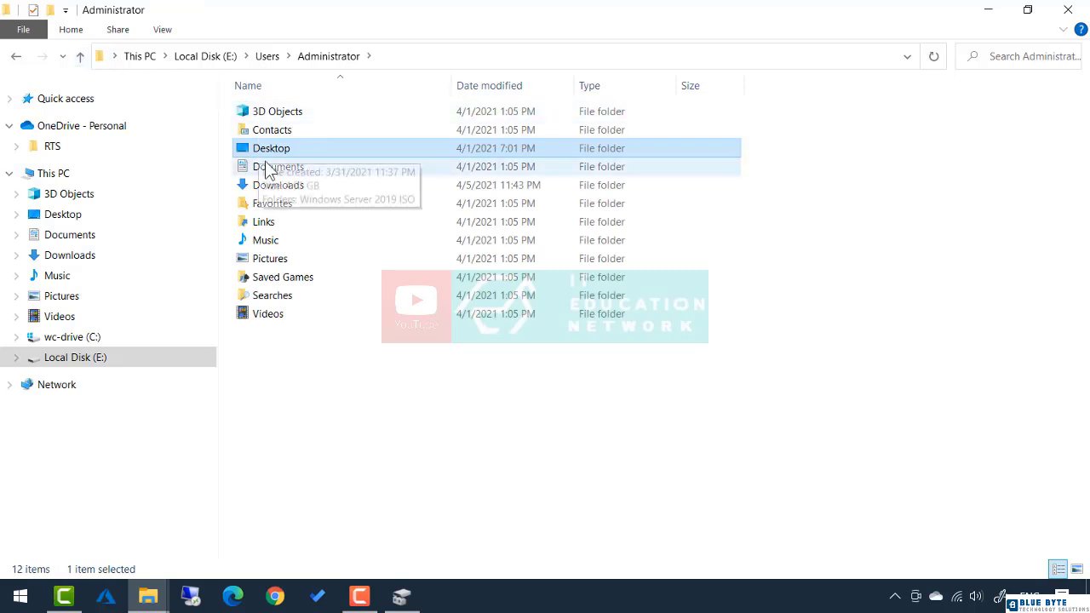
click(82, 59)
click(81, 57)
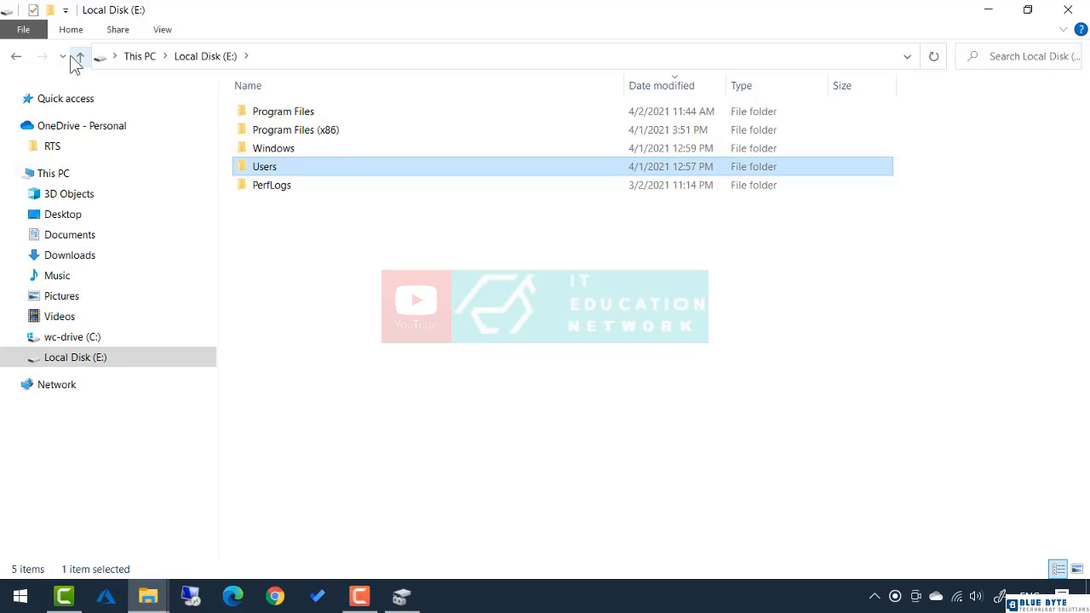
right_click(254, 168)
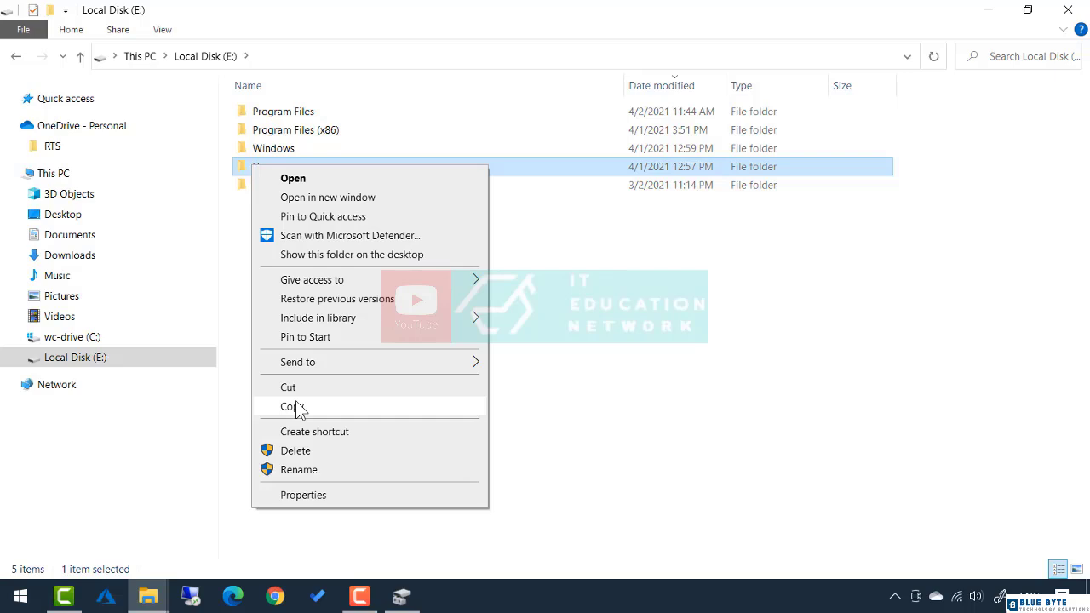
click(575, 404)
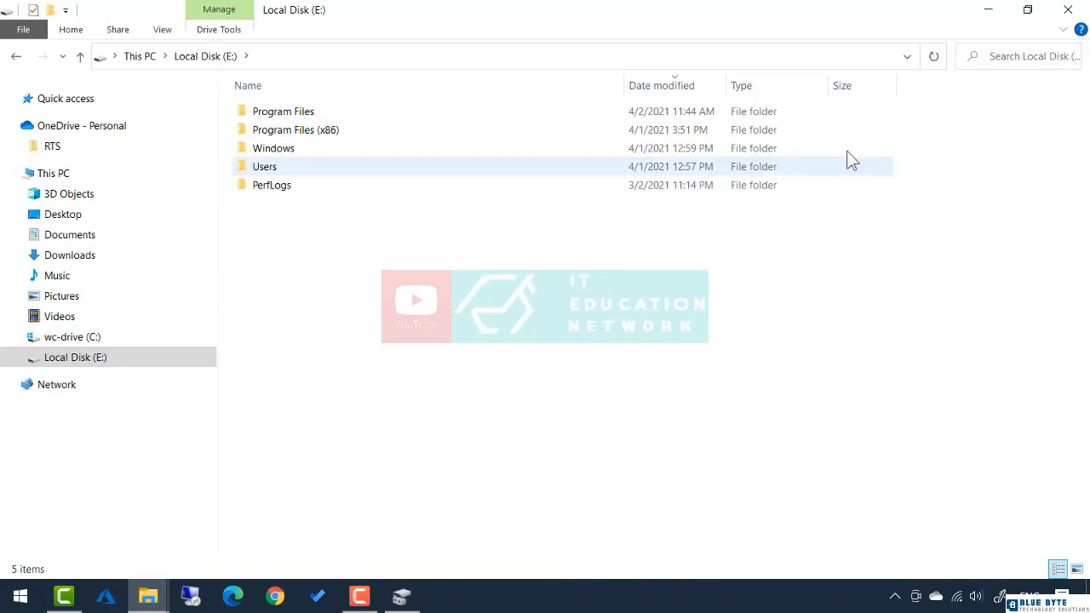
Close the E: window, detach Disk 1's backup VHD, and return to the backup folder window.
click(1068, 9)
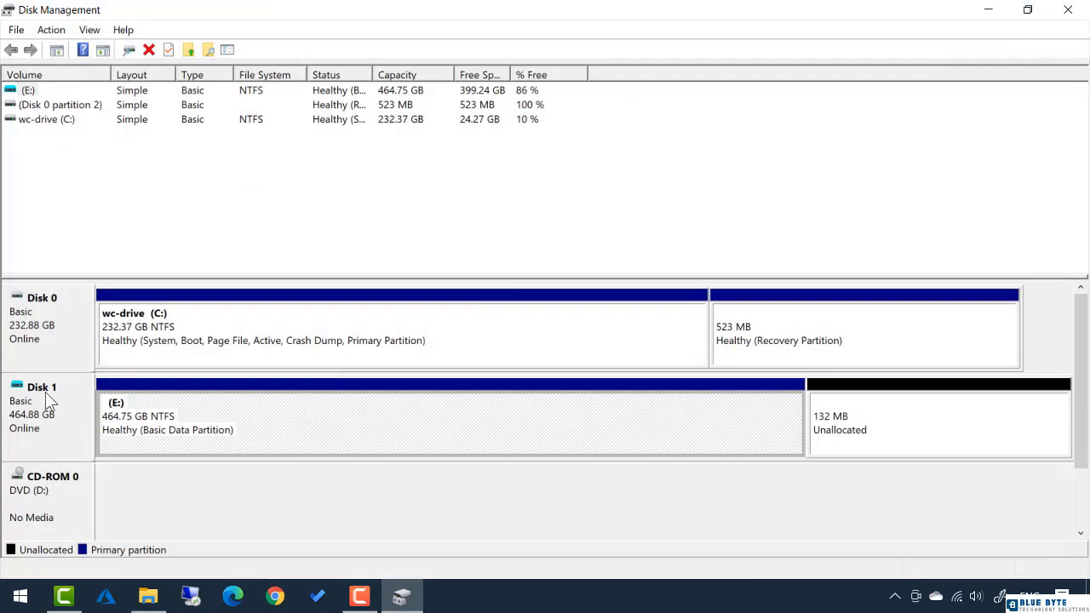
right_click(44, 426)
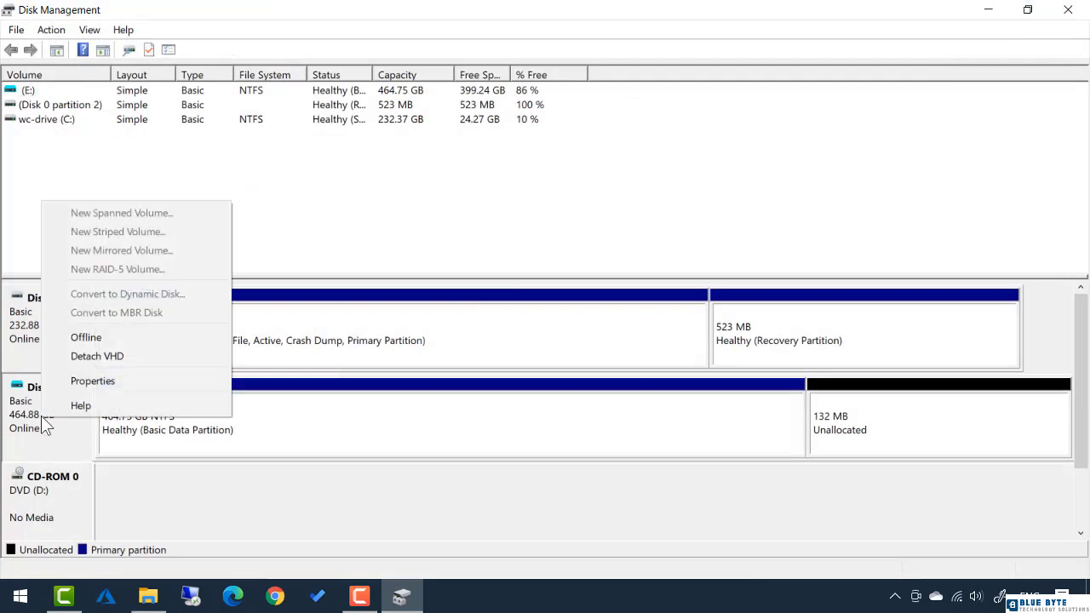
click(90, 357)
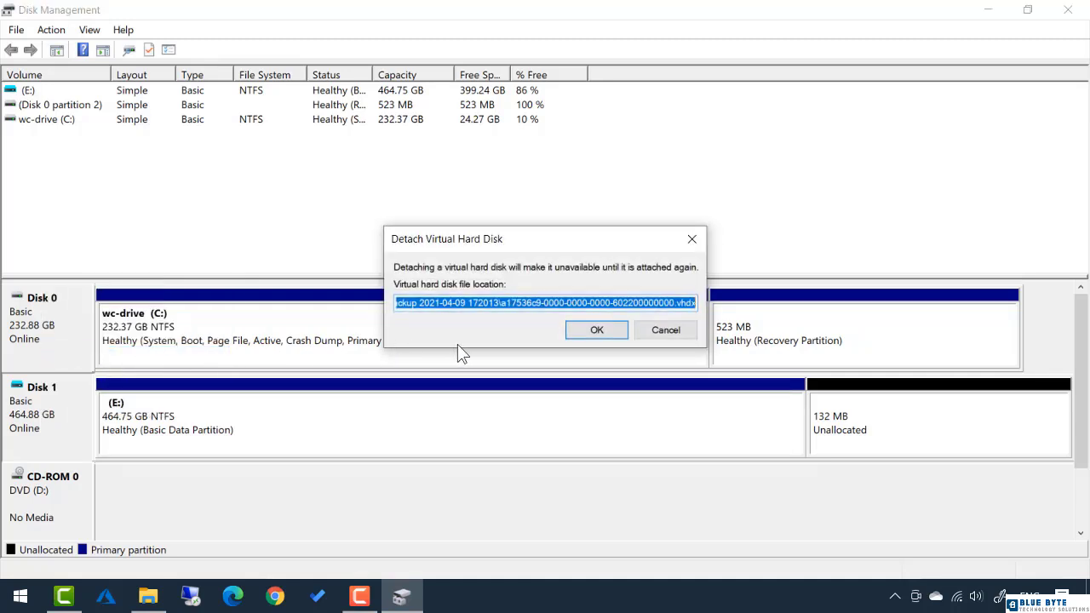
click(586, 329)
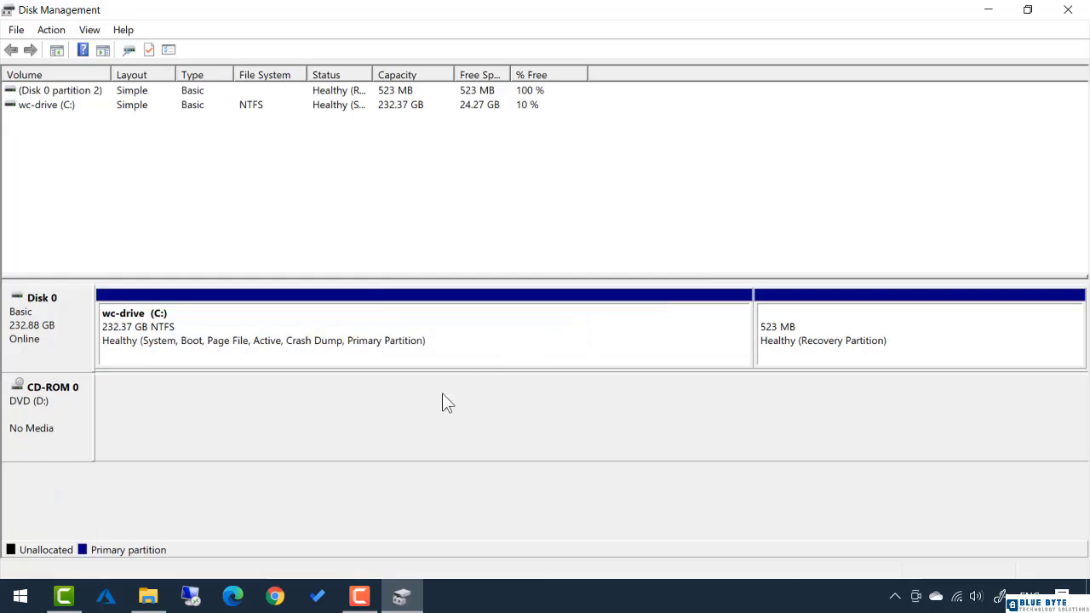
click(148, 596)
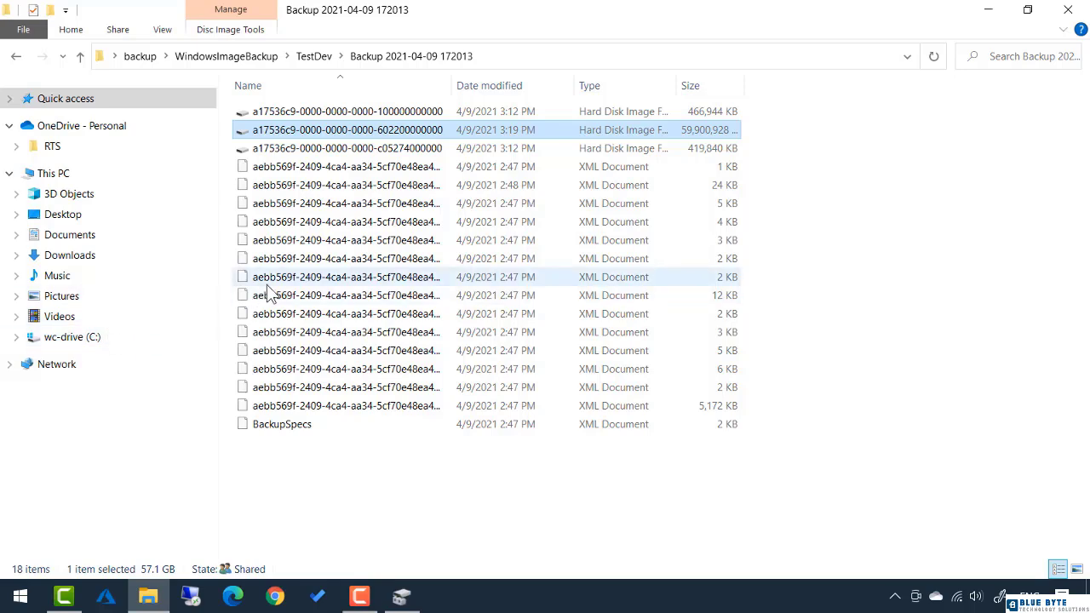
click(1068, 11)
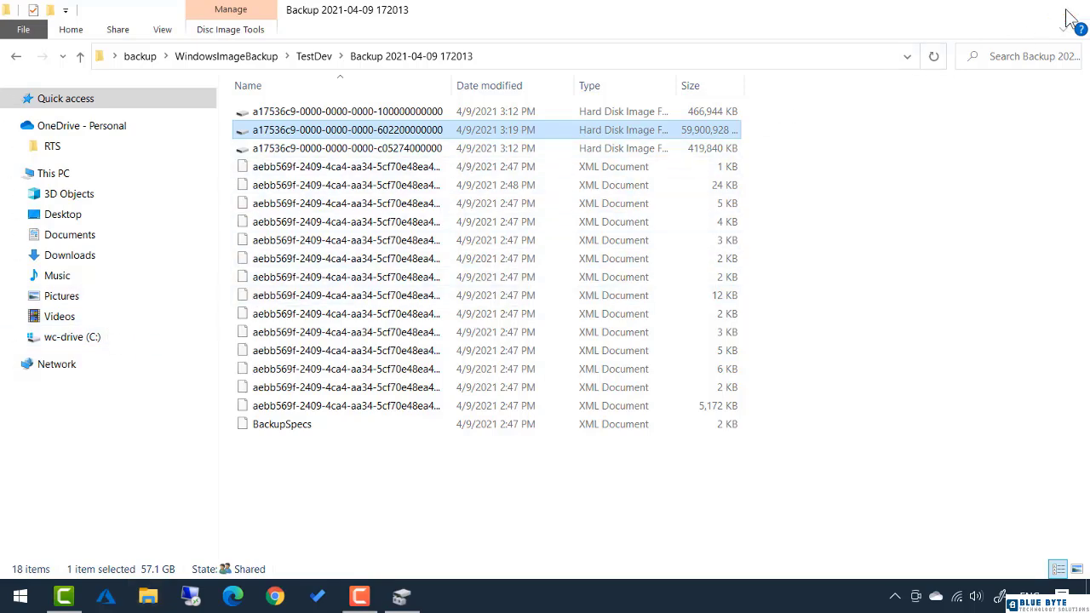